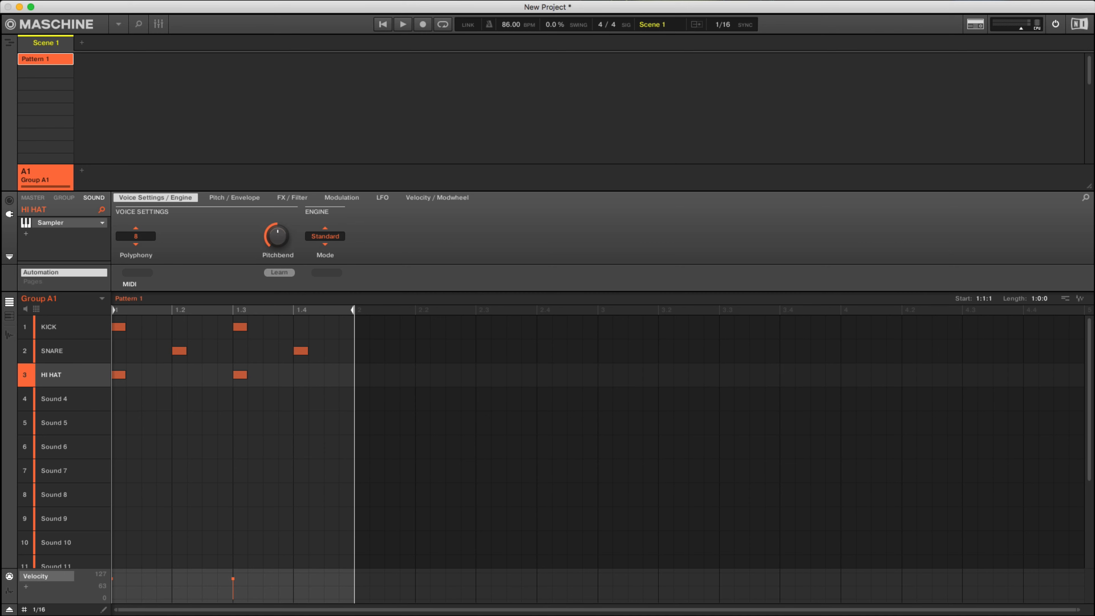
Step: Insert the internal Beat Delay effect after the Sampler on the HI HAT sound and audition the pattern
{"action": "key", "text": "space"}
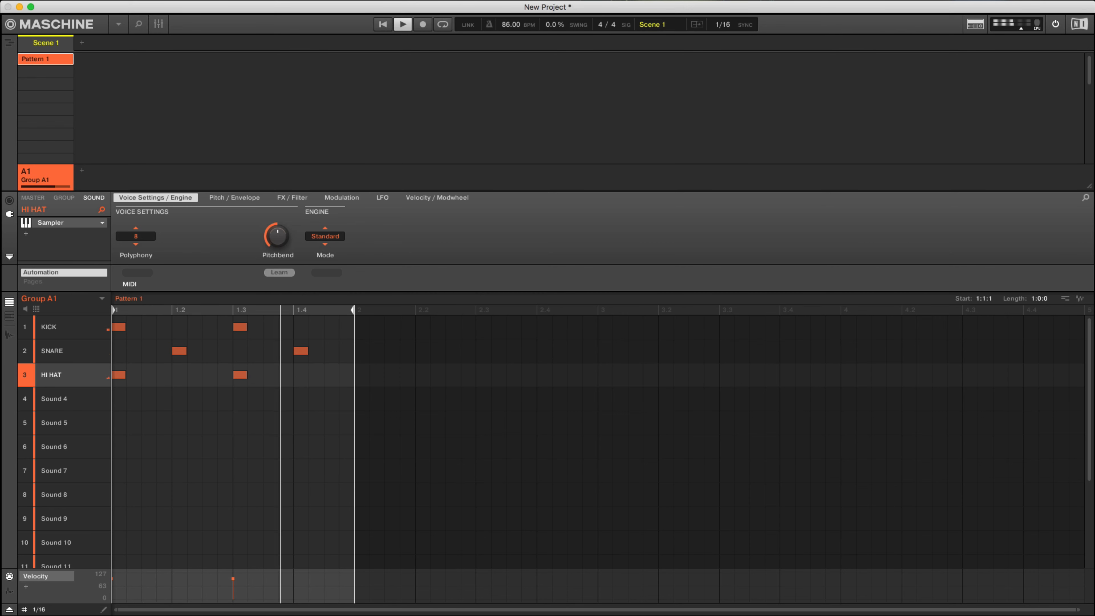
{"action": "key", "text": "space"}
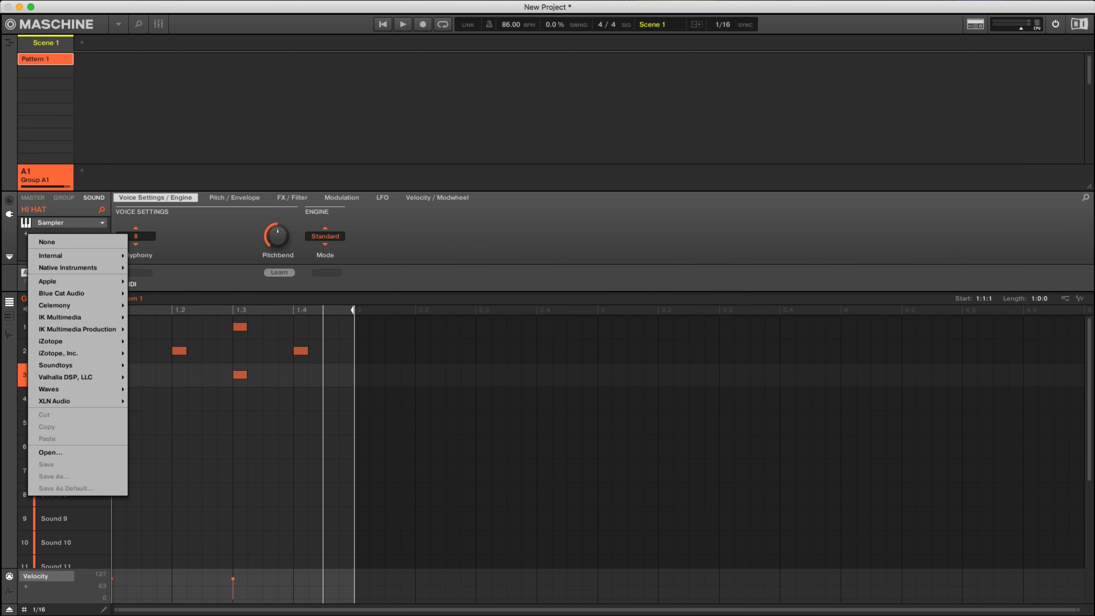
{"action": "left_click", "coordinate": [26, 233]}
{"action": "mouse_move", "coordinate": [51, 255]}
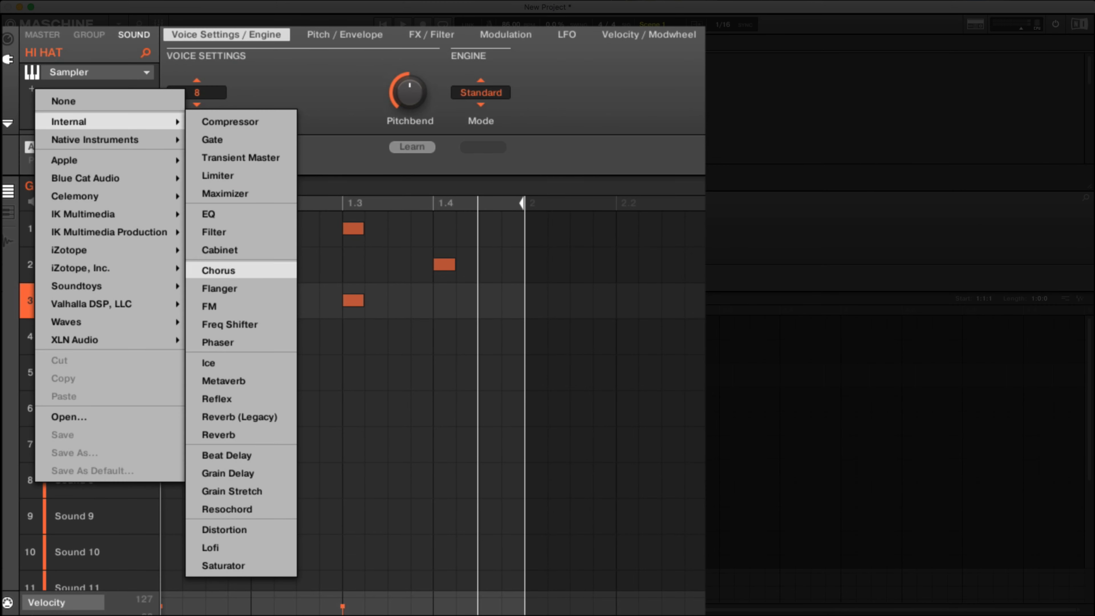
{"action": "left_click", "coordinate": [226, 455]}
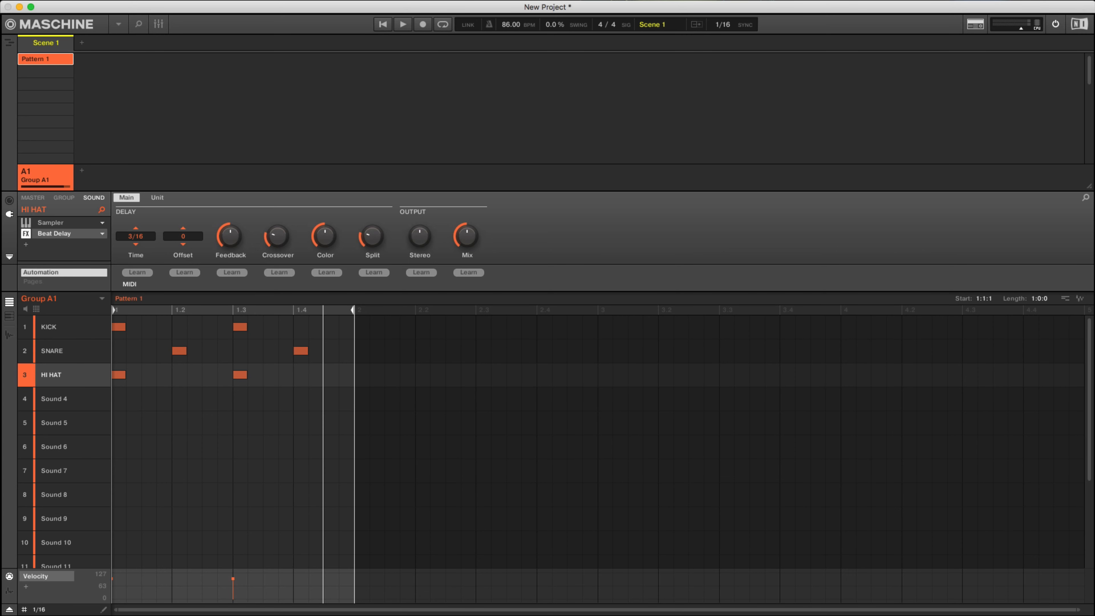
{"action": "key", "text": "space"}
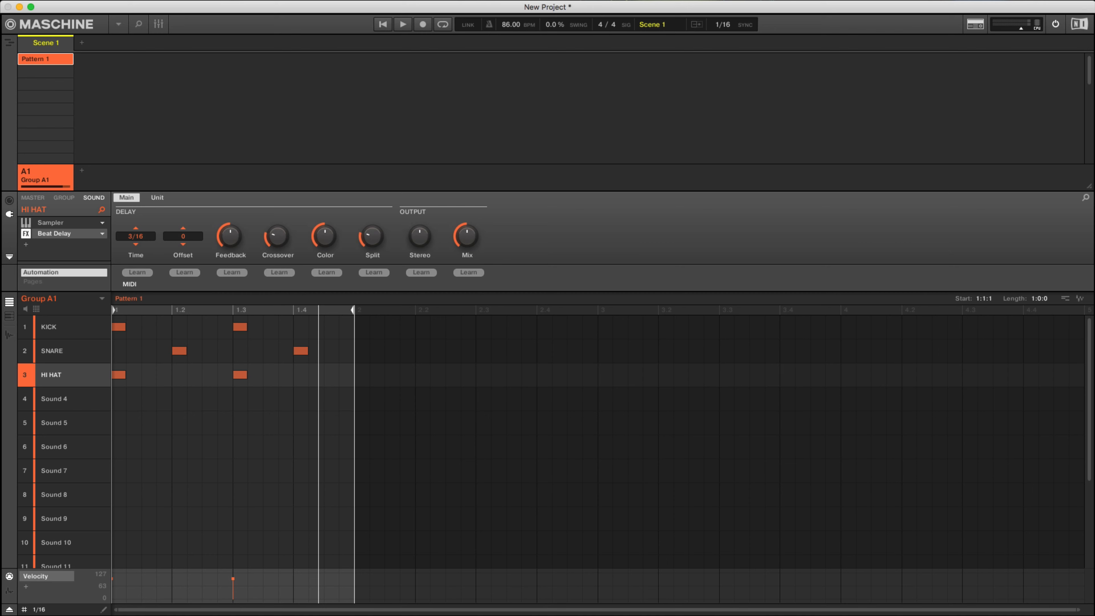
{"action": "left_click", "coordinate": [157, 198]}
{"action": "left_click", "coordinate": [126, 198]}
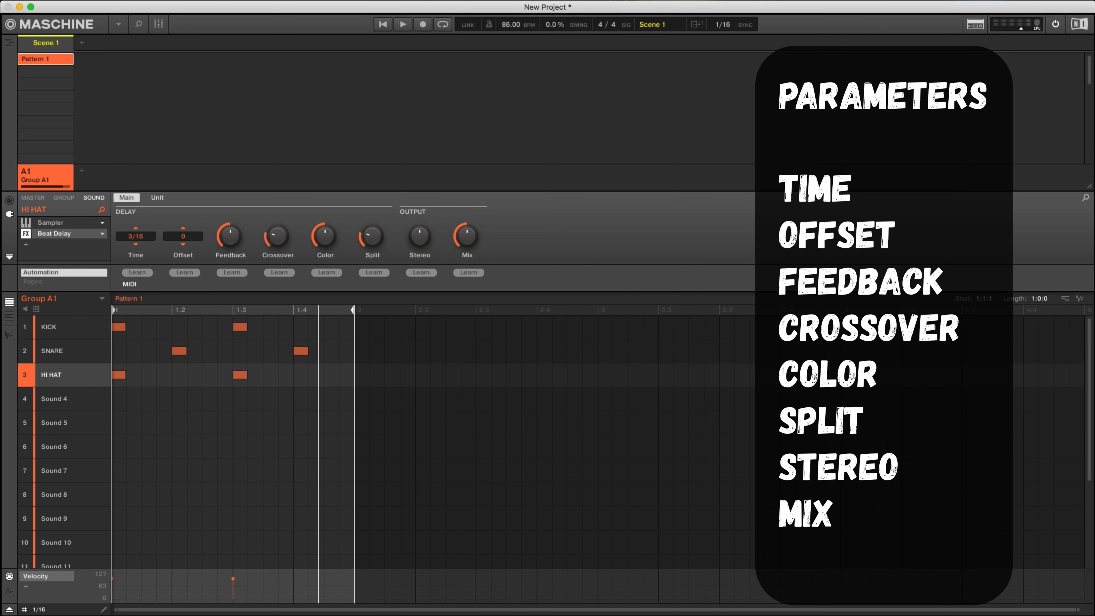
{"action": "left_click", "coordinate": [158, 198]}
{"action": "left_click", "coordinate": [126, 198]}
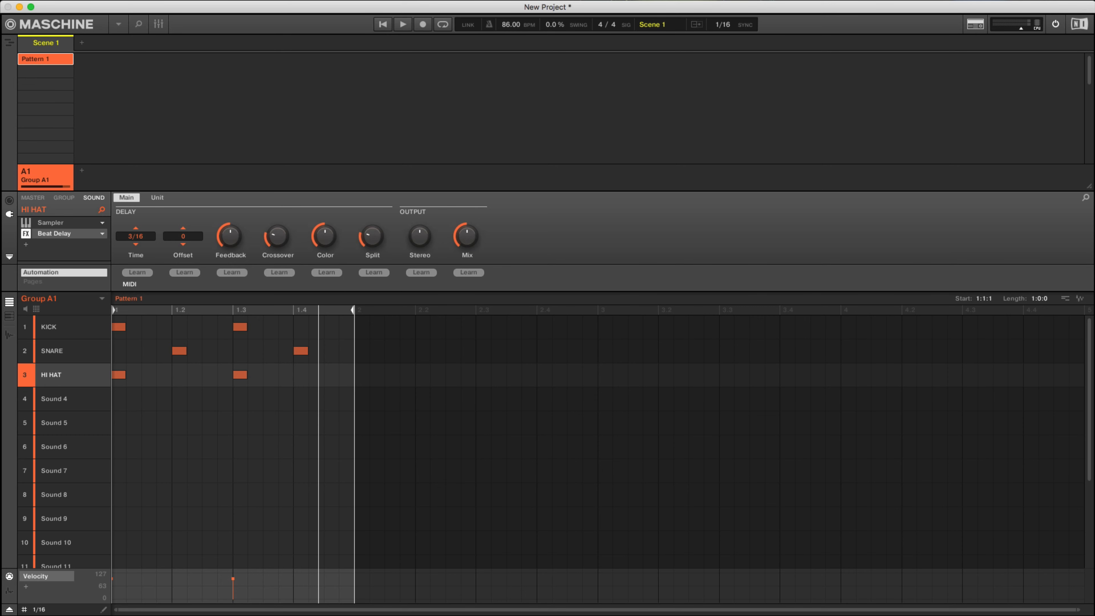
Step: Try Beat Delay times of 2/16 and 1/16 on the HI HAT sound
{"action": "left_click", "coordinate": [135, 236]}
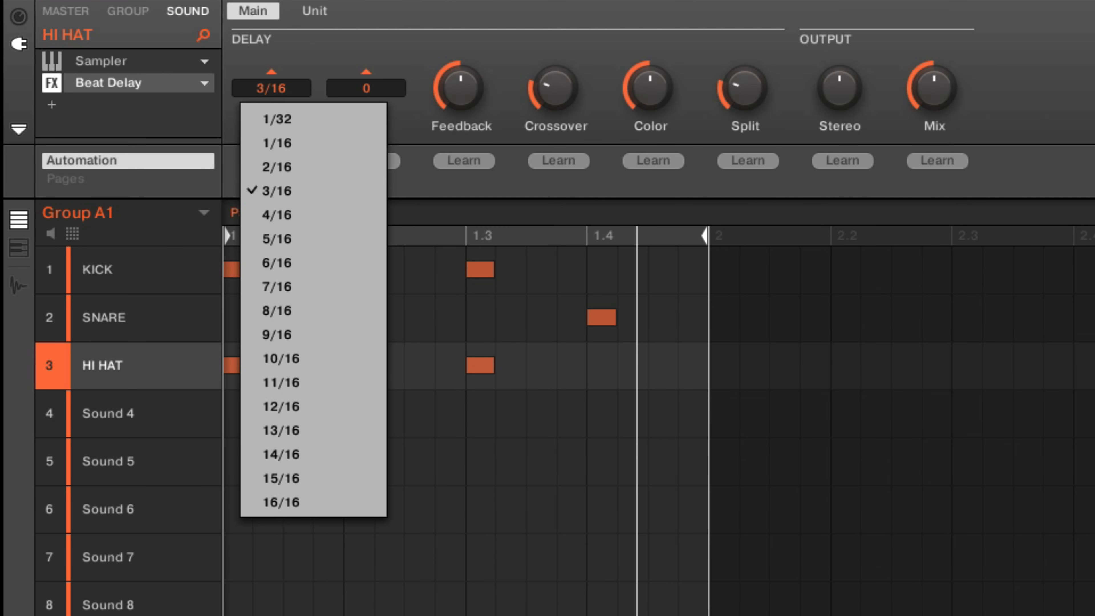
{"action": "left_click", "coordinate": [277, 191]}
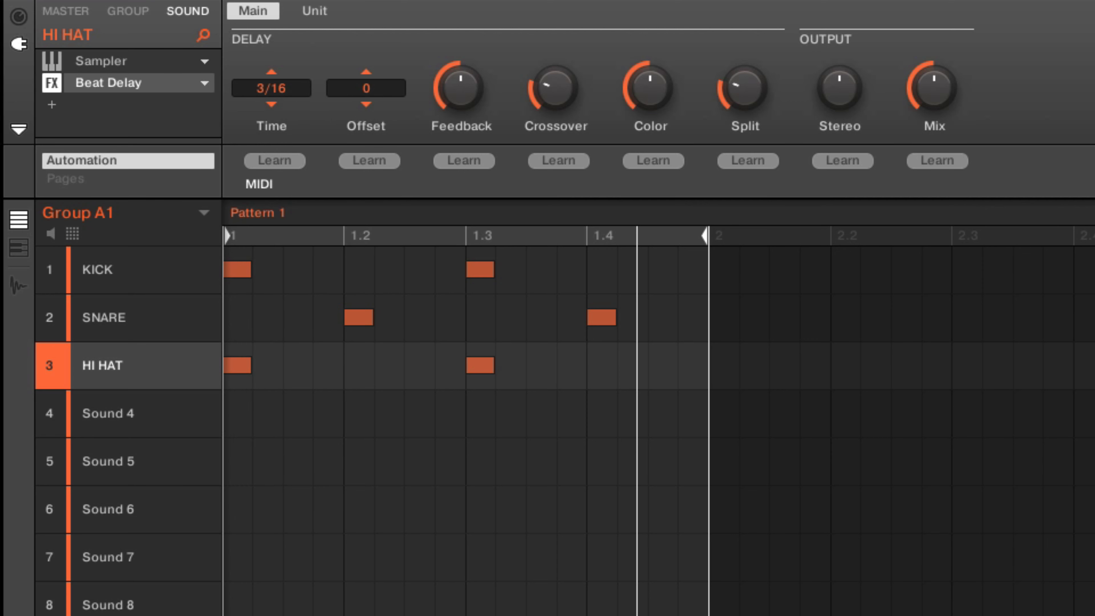
{"action": "left_click", "coordinate": [271, 88]}
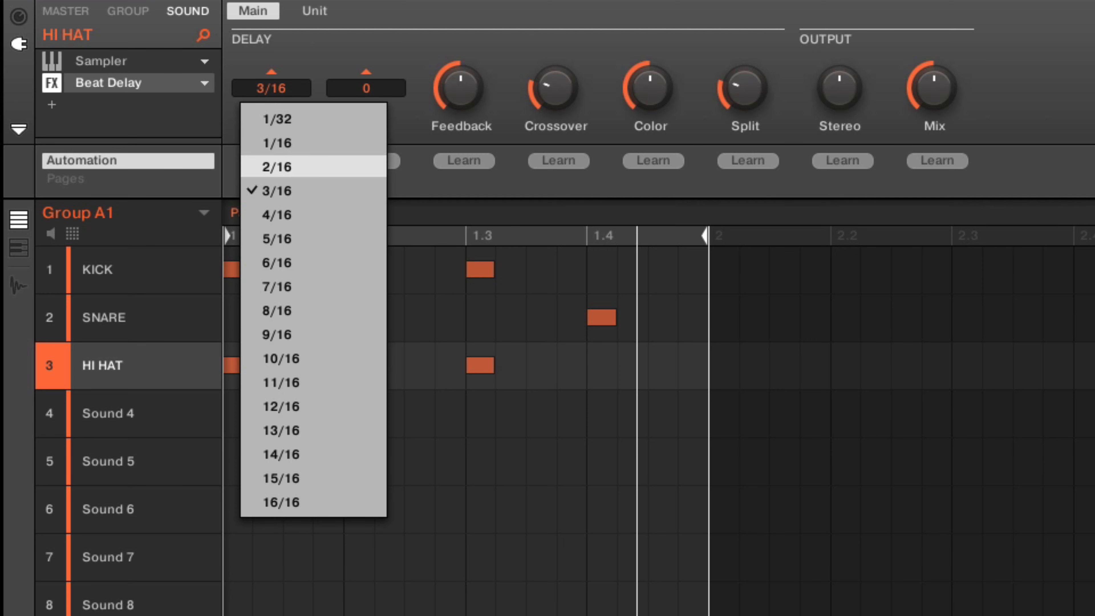
{"action": "left_click", "coordinate": [277, 166]}
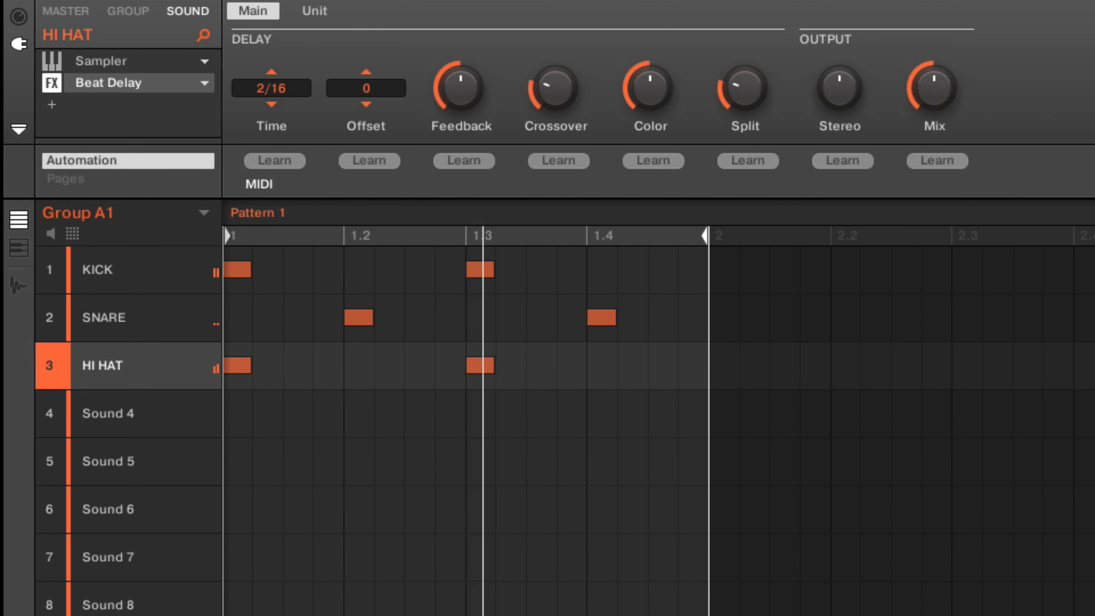
{"action": "left_click", "coordinate": [271, 88]}
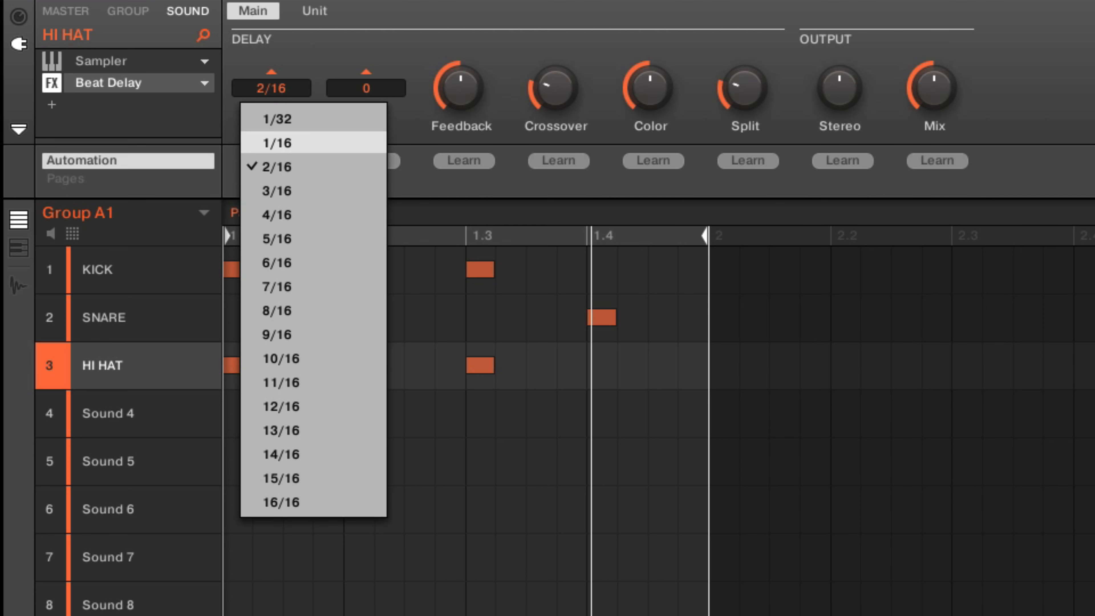
{"action": "left_click", "coordinate": [277, 142]}
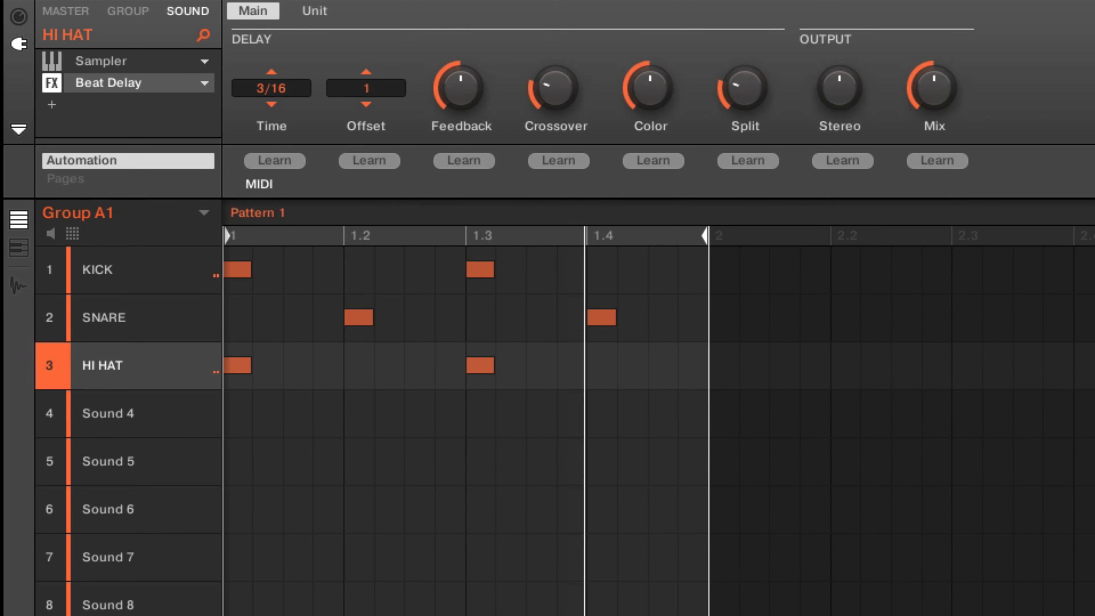
Step: Raise the Beat Delay's Offset in single steps to 4, auditioning the pattern along the way
{"action": "key", "text": "space"}
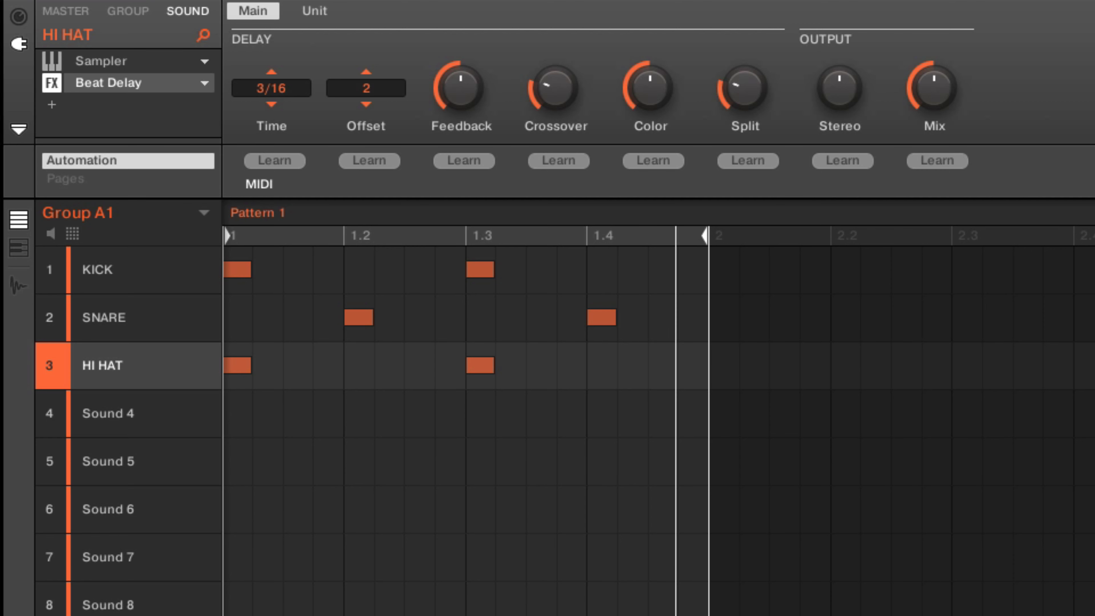
{"action": "key", "text": "space"}
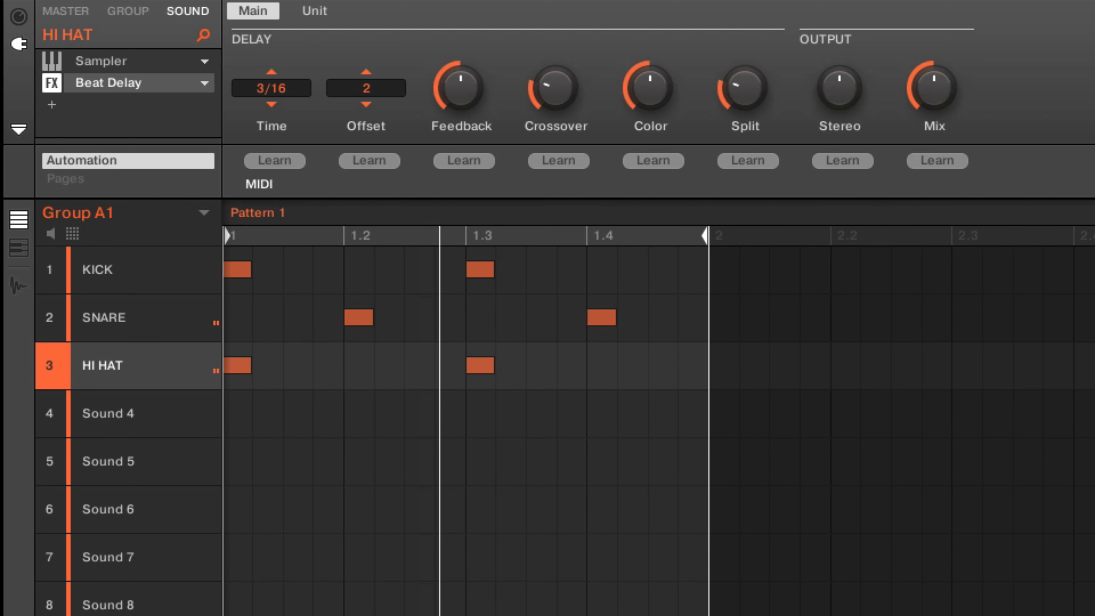
{"action": "key", "text": "space"}
{"action": "key", "text": "space"}
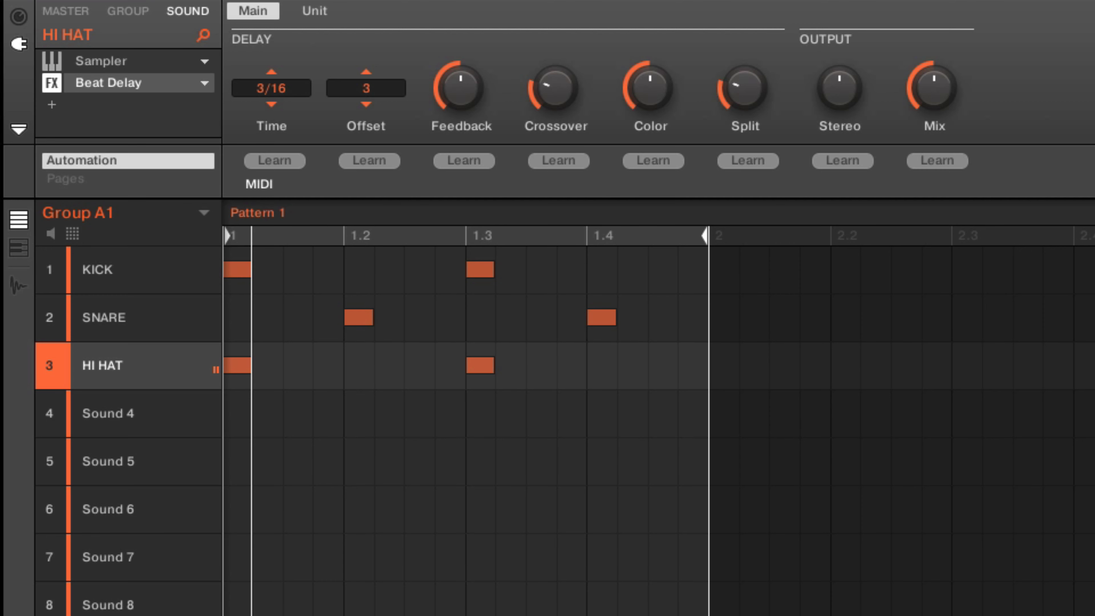
{"action": "key", "text": "space"}
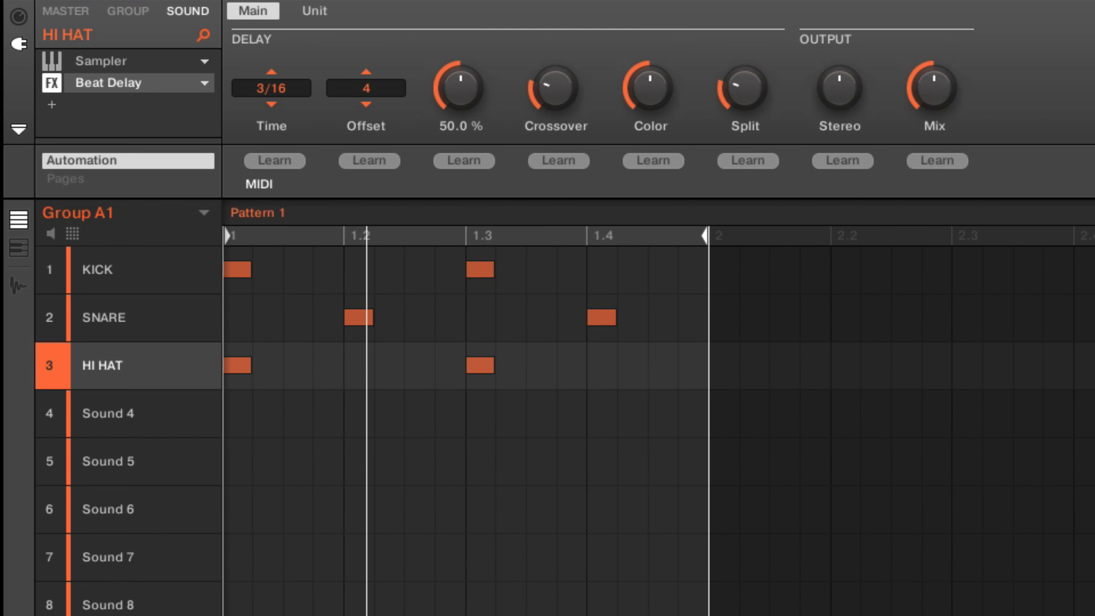
Step: Audition the hi-hat delay with Feedback at 0% and at 83%, and set Feedback to 15%
{"action": "left_click_drag", "start_coordinate": [230, 236], "coordinate": [230, 262]}
{"action": "left_click_drag", "start_coordinate": [461, 89], "coordinate": [460, 117]}
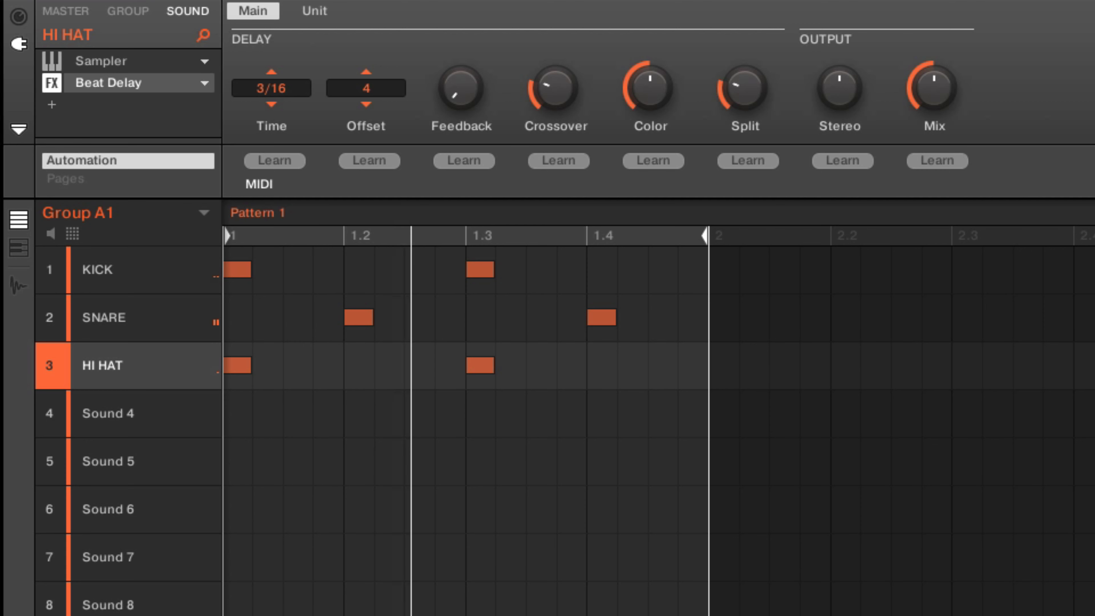
{"action": "key", "text": "space"}
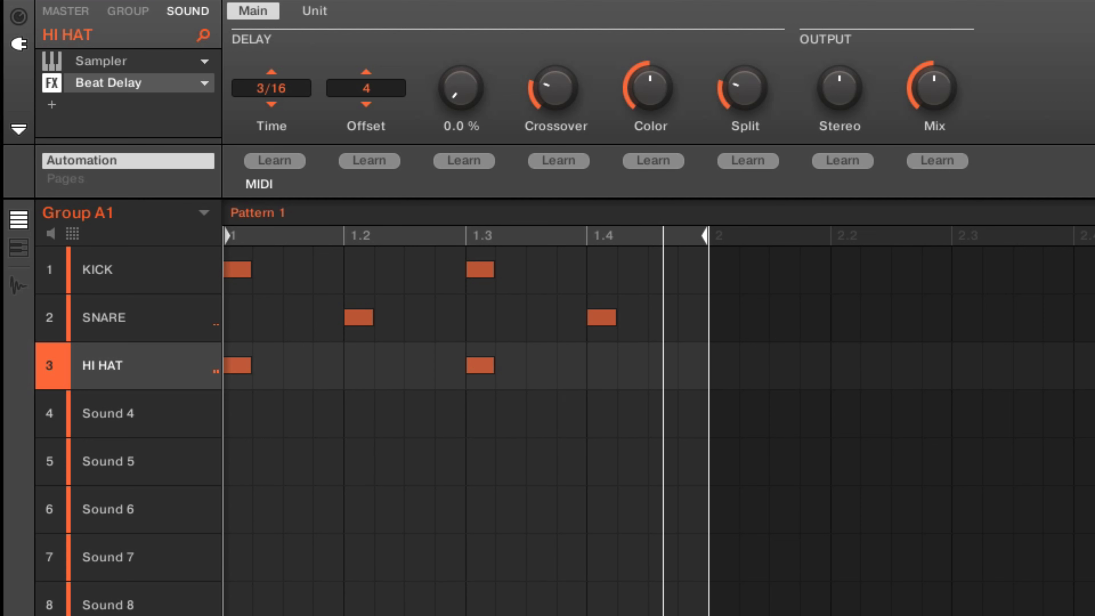
{"action": "left_click_drag", "start_coordinate": [461, 88], "coordinate": [461, 33]}
{"action": "key", "text": "space"}
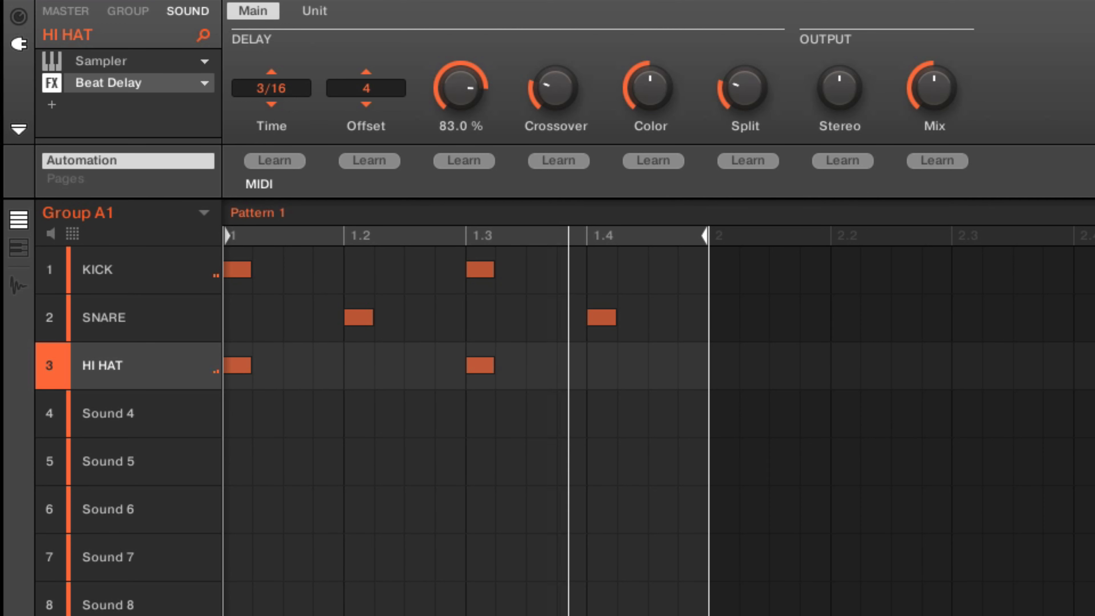
{"action": "left_click_drag", "start_coordinate": [461, 88], "coordinate": [461, 106]}
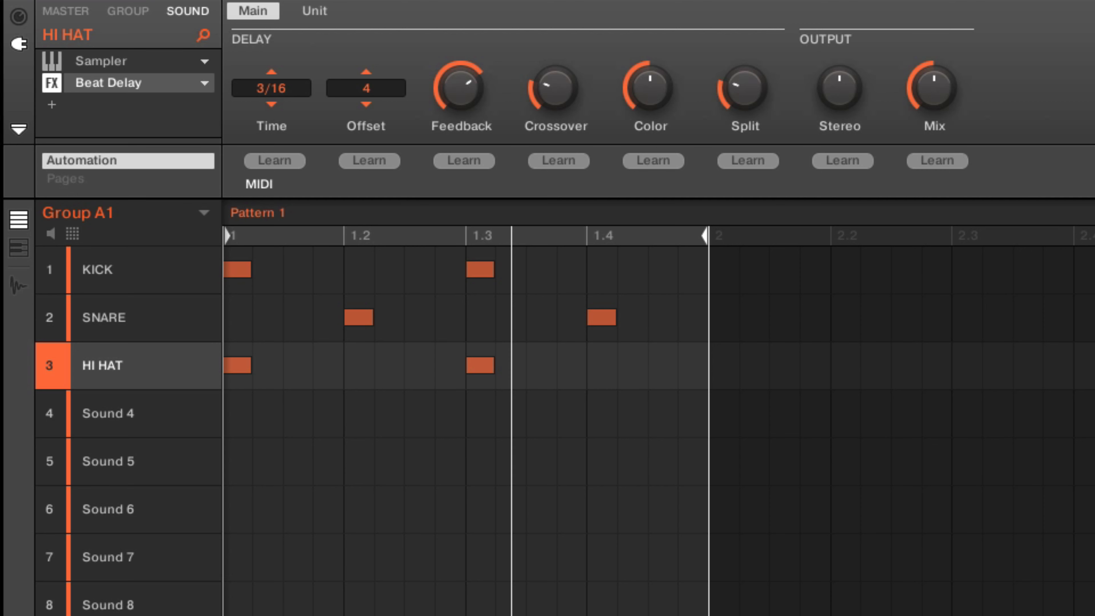
{"action": "left_click_drag", "start_coordinate": [460, 88], "coordinate": [460, 123]}
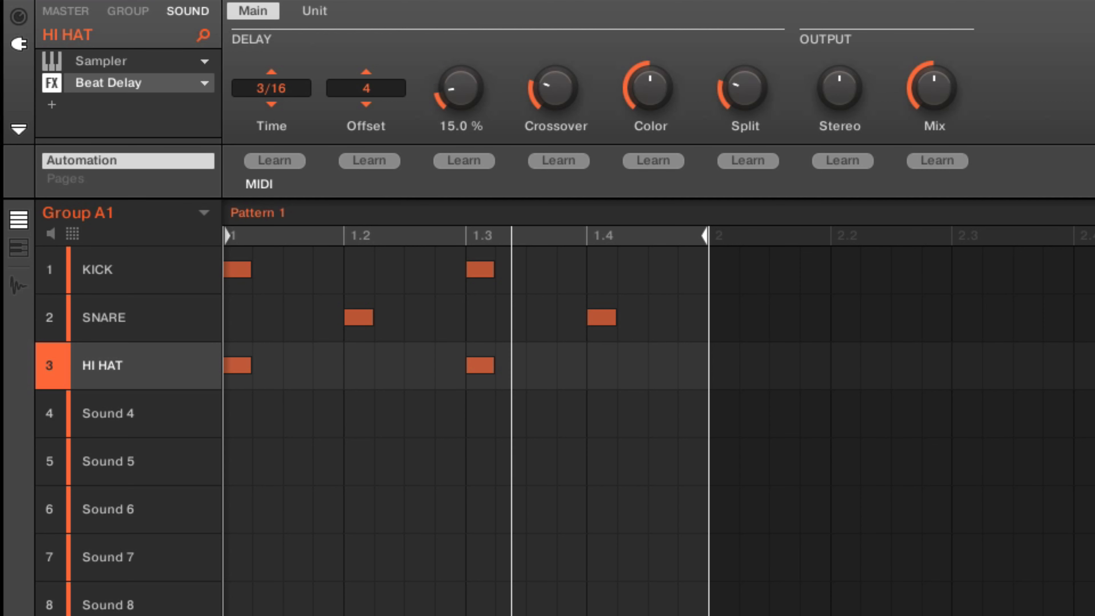
Step: Set the delay's Crossover to 100% and raise Stereo well above its centre value, auditioning the pattern
{"action": "left_click_drag", "start_coordinate": [555, 88], "coordinate": [555, 37]}
{"action": "key", "text": "space"}
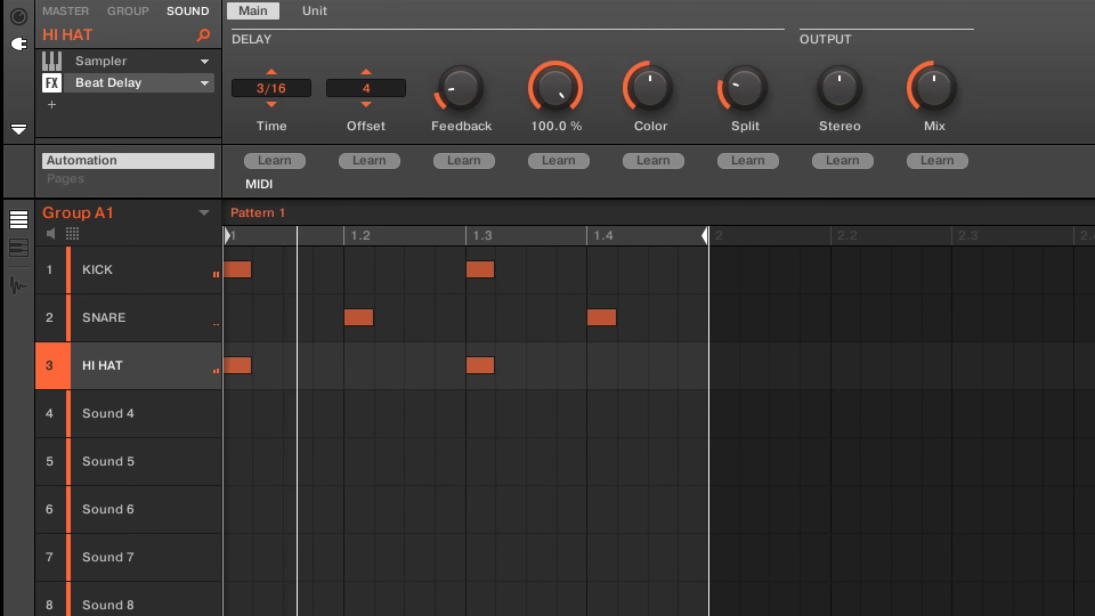
{"action": "key", "text": "space"}
{"action": "mouse_move", "coordinate": [839, 88]}
{"action": "left_click_drag", "start_coordinate": [840, 88], "coordinate": [839, 52]}
{"action": "key", "text": "space"}
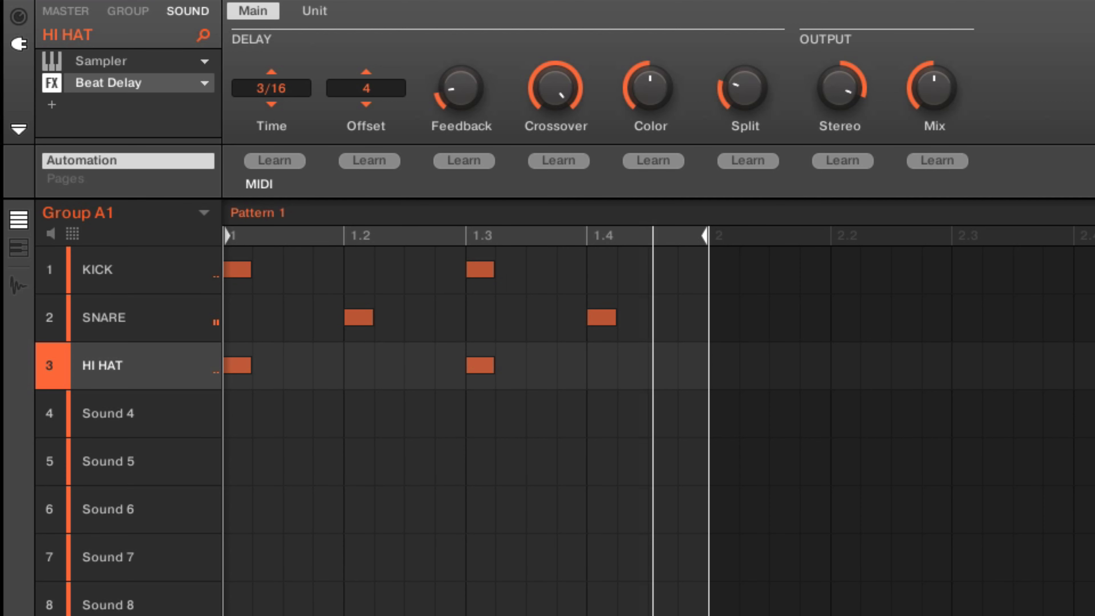
Step: Alternate the delay's Crossover between 0% and 100% during playback, leaving it at 100%
{"action": "mouse_move", "coordinate": [555, 88]}
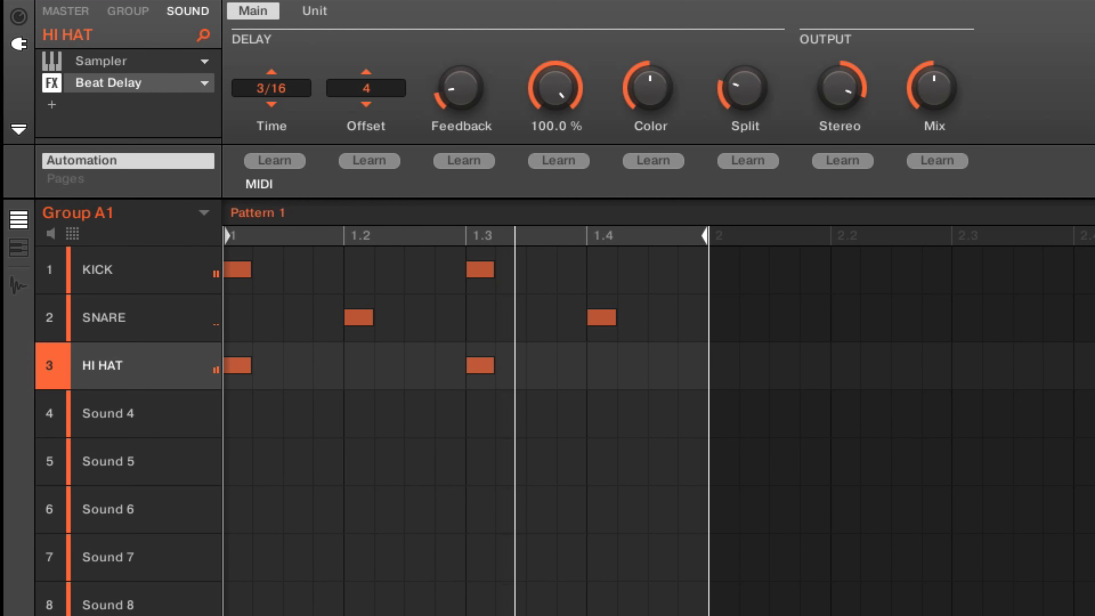
{"action": "left_click_drag", "start_coordinate": [555, 88], "coordinate": [555, 129]}
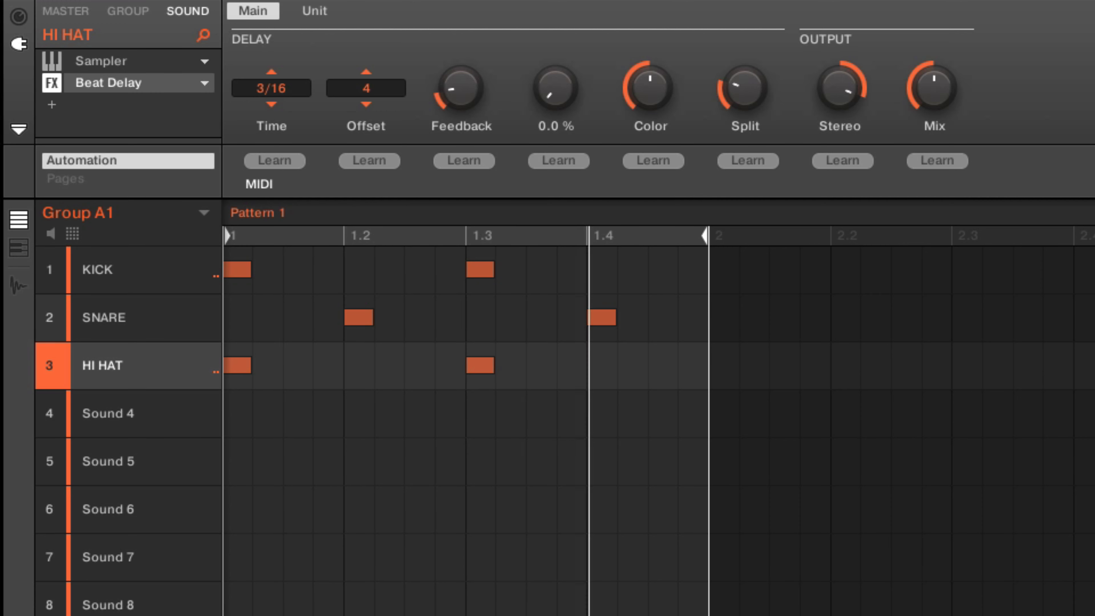
{"action": "left_click_drag", "start_coordinate": [555, 88], "coordinate": [555, 45]}
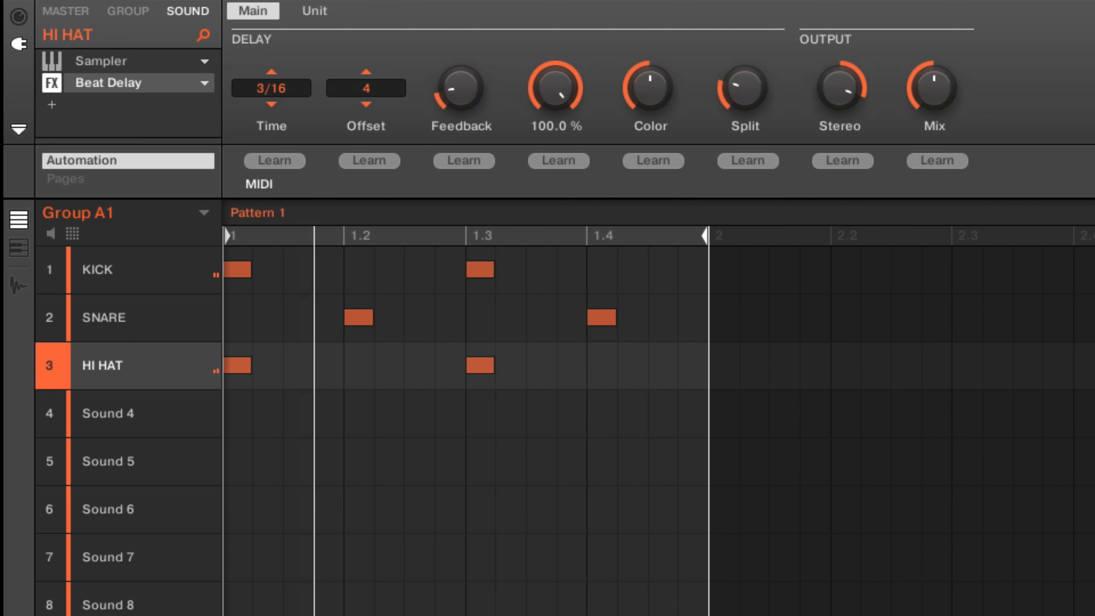
{"action": "left_click_drag", "start_coordinate": [555, 88], "coordinate": [555, 131]}
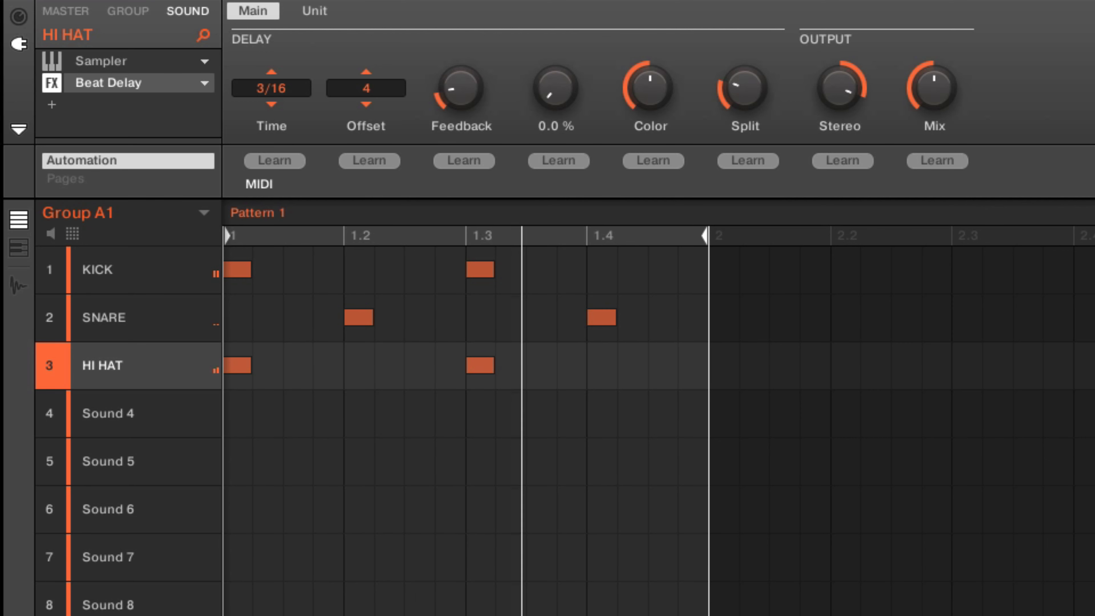
{"action": "left_click_drag", "start_coordinate": [556, 88], "coordinate": [555, 45]}
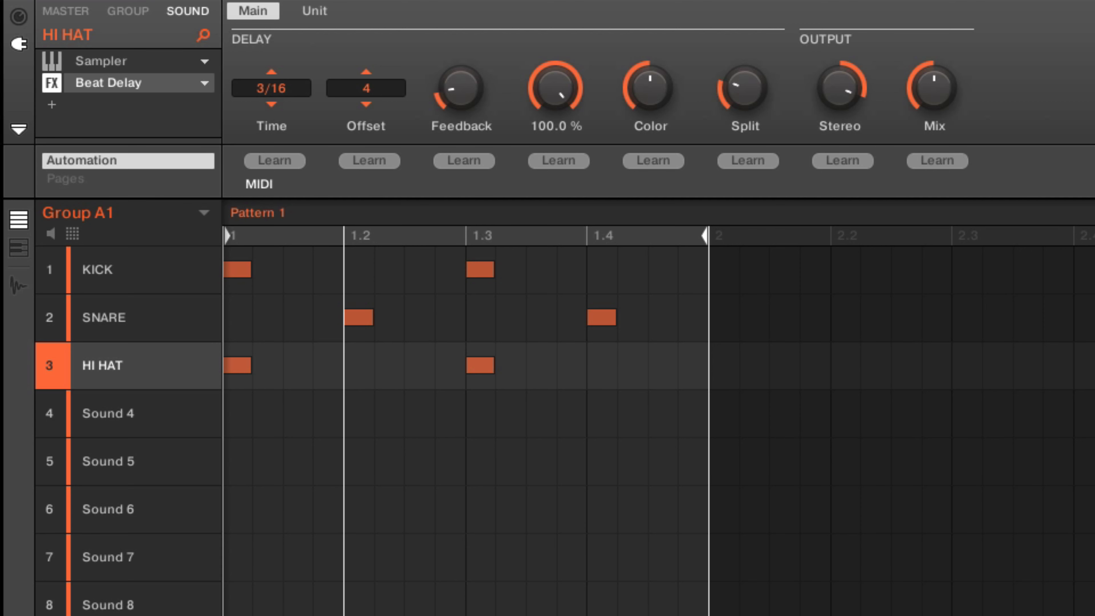
Step: Reset the delay's Stereo to 0% and its Crossover and Feedback to their default values
{"action": "double_click", "coordinate": [839, 88]}
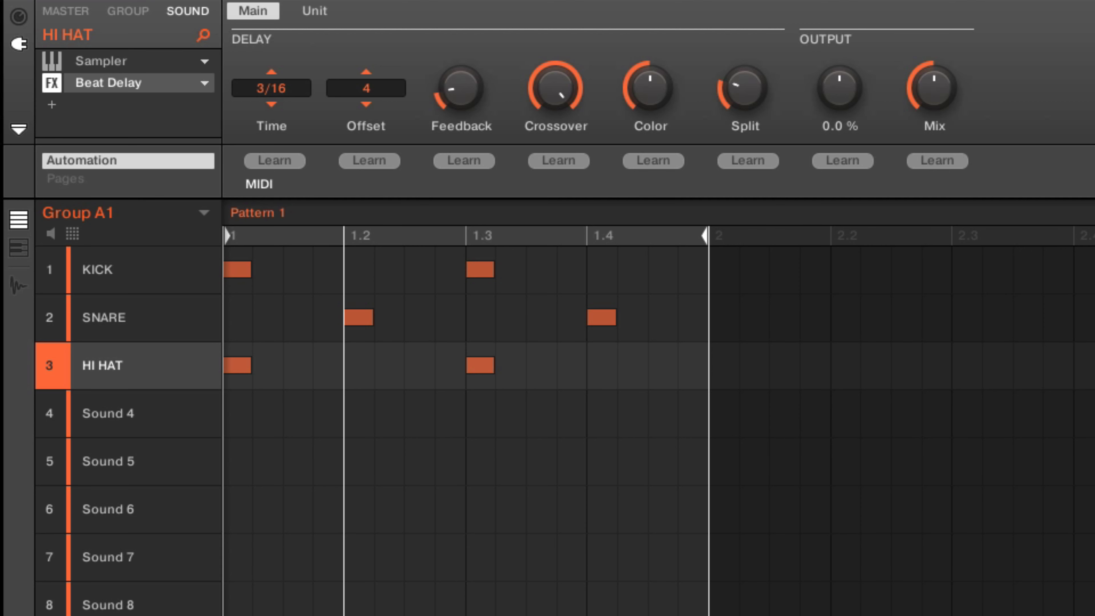
{"action": "double_click", "coordinate": [555, 89]}
{"action": "double_click", "coordinate": [460, 88]}
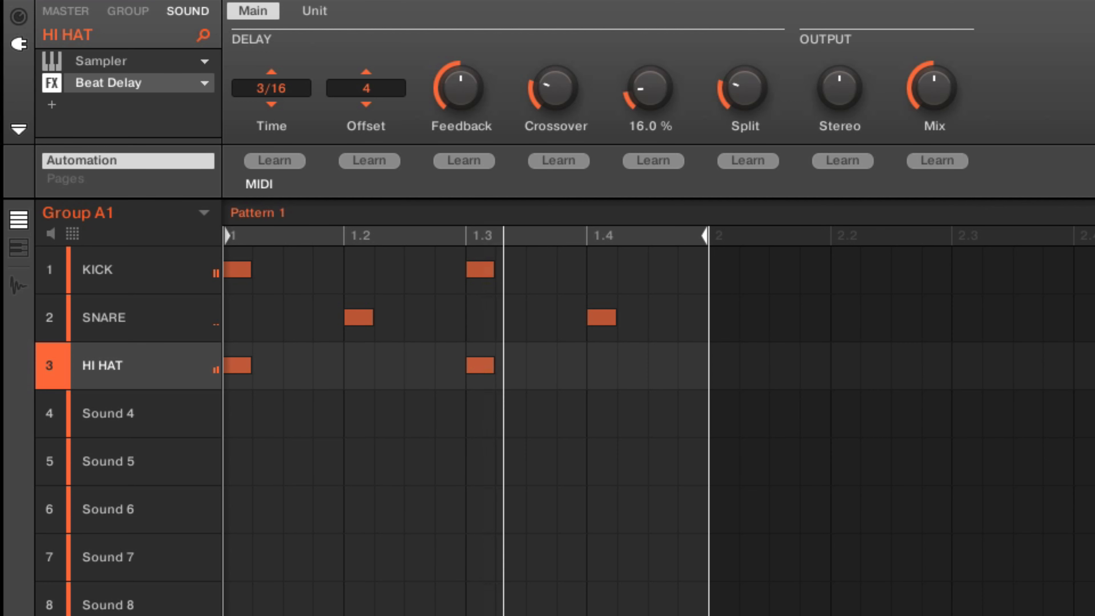
Step: Raise the delay's Color to 100% and return it to its middle value
{"action": "left_click_drag", "start_coordinate": [650, 88], "coordinate": [650, 23]}
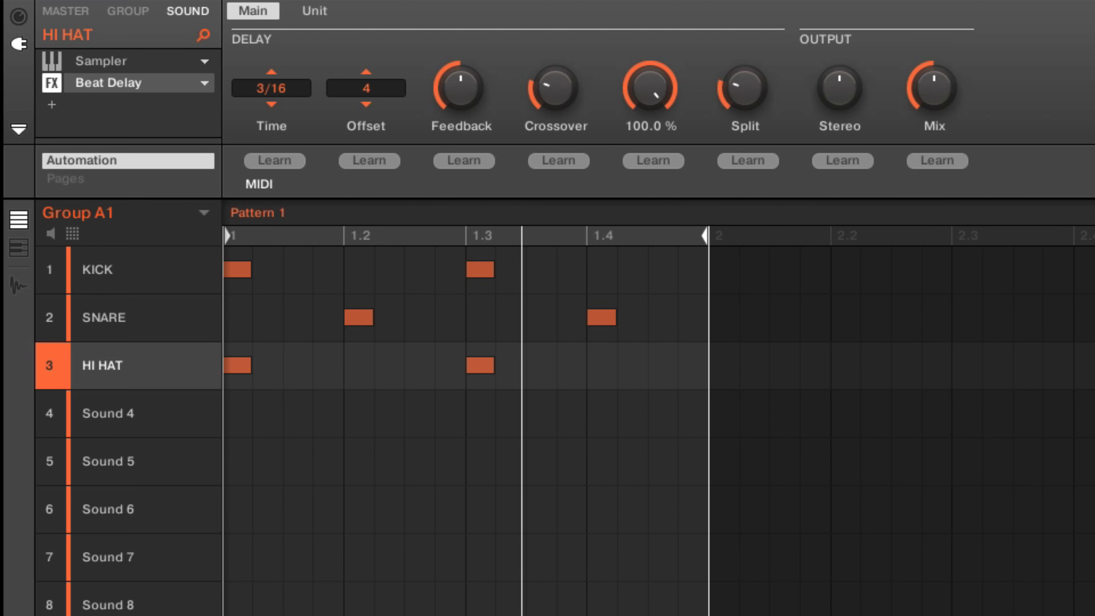
{"action": "left_click_drag", "start_coordinate": [650, 23], "coordinate": [650, 88]}
{"action": "key", "text": "space"}
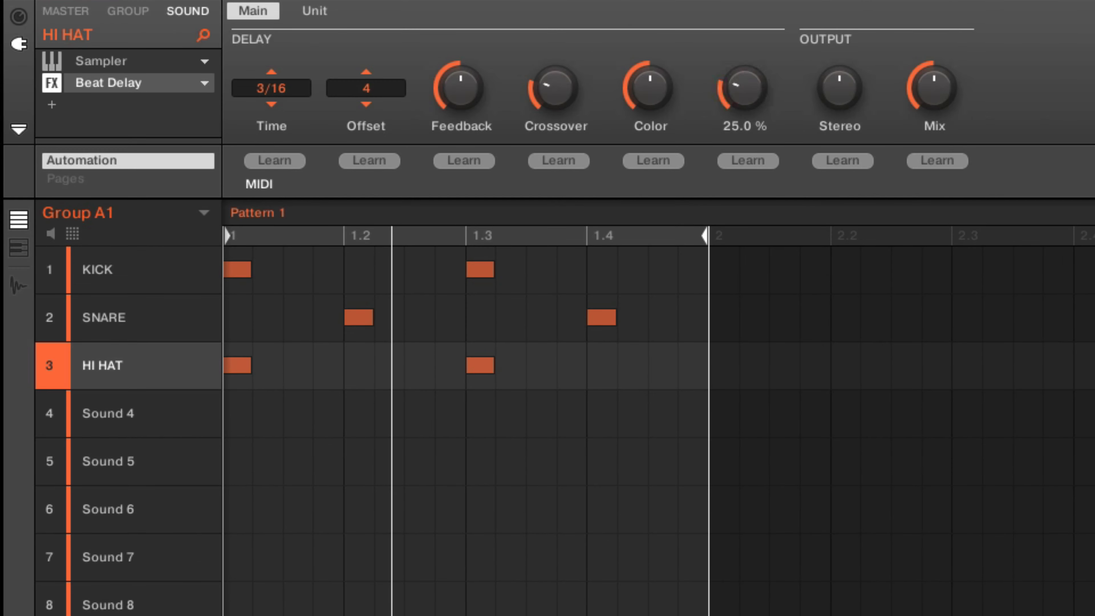
Step: Audition the delay with Split at 0%, and set Split to 100%
{"action": "left_click_drag", "start_coordinate": [745, 88], "coordinate": [745, 117]}
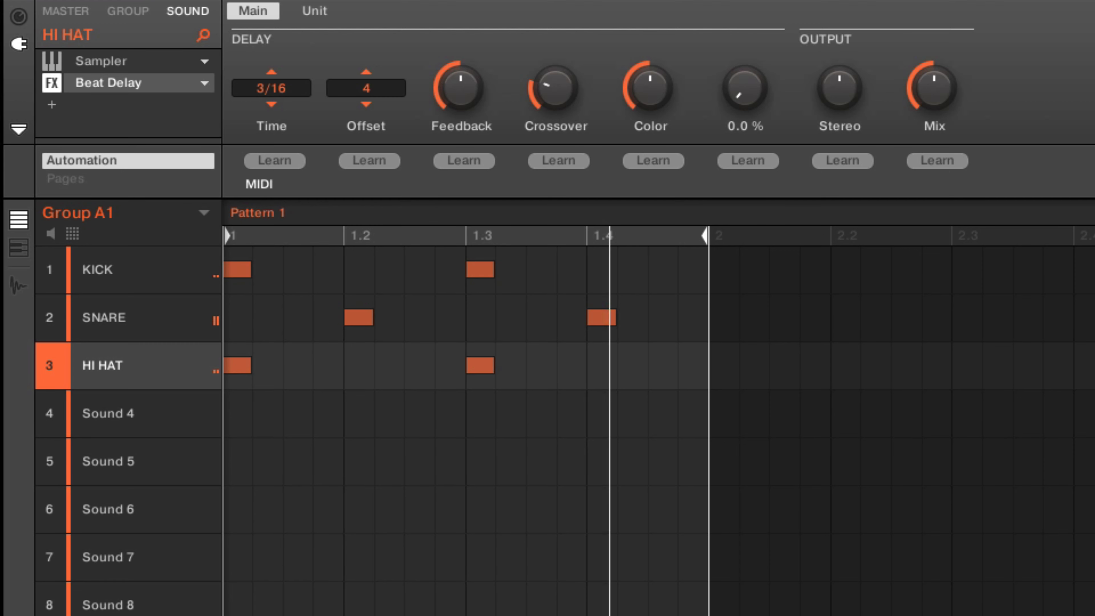
{"action": "key", "text": "space"}
{"action": "left_click_drag", "start_coordinate": [745, 88], "coordinate": [745, 44]}
{"action": "key", "text": "space"}
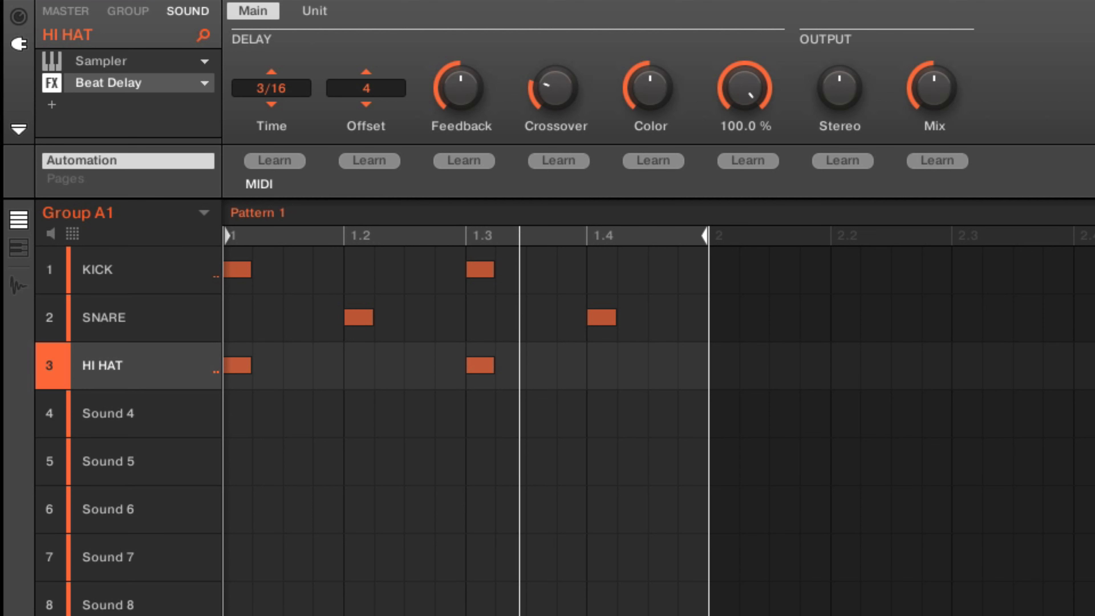
Step: Lower the delay's Split from 100%, audition the hi-hat with Stereo at 100%, and return Stereo to 0%
{"action": "left_click_drag", "start_coordinate": [745, 87], "coordinate": [744, 97]}
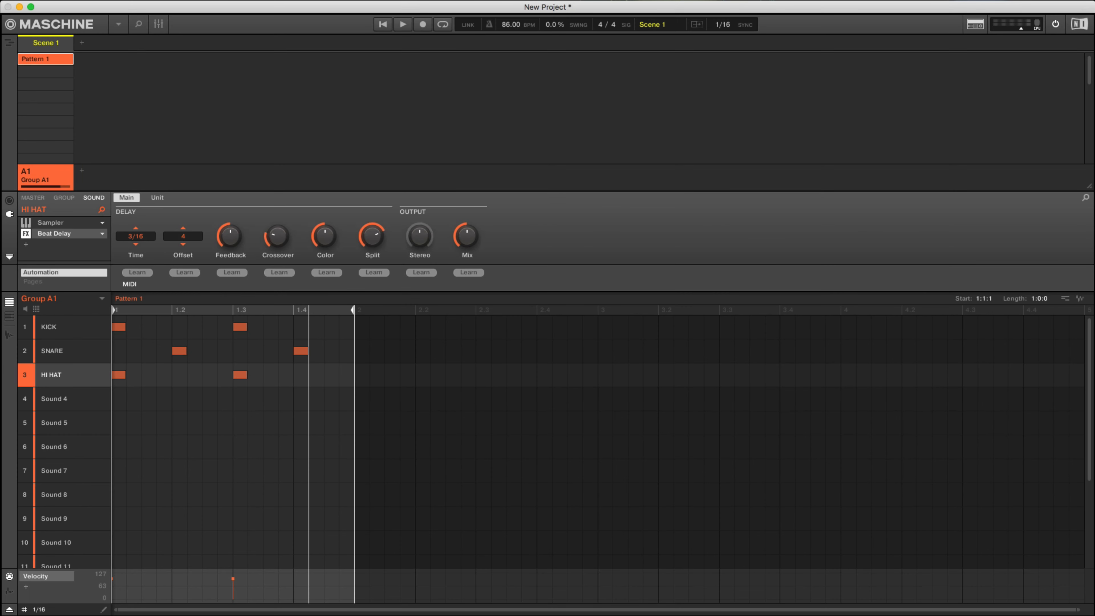
{"action": "mouse_move", "coordinate": [420, 236]}
{"action": "key", "text": "space"}
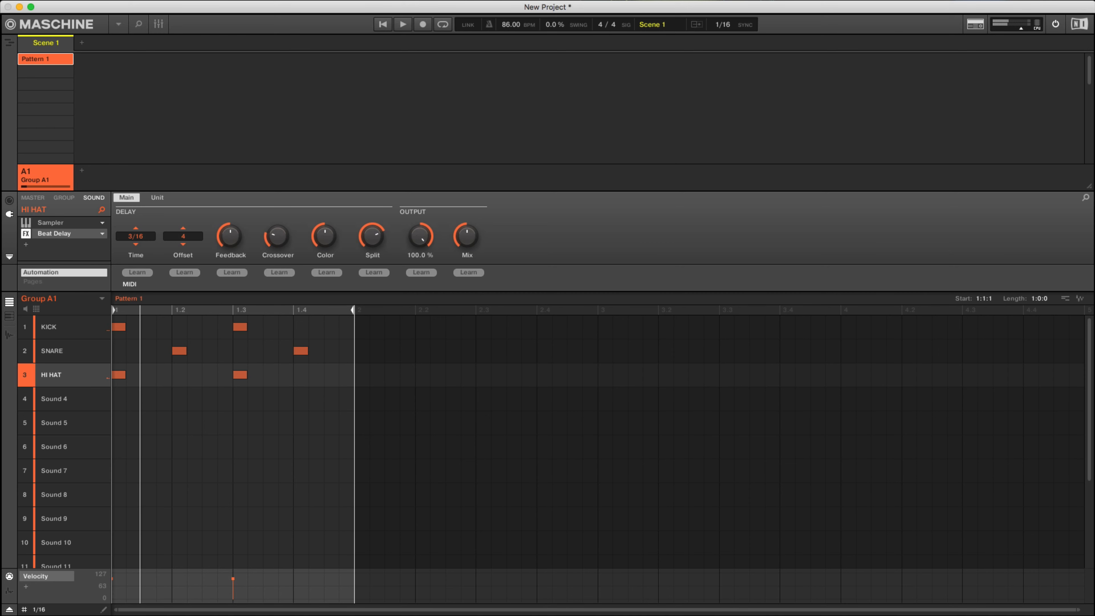
{"action": "left_click_drag", "start_coordinate": [420, 235], "coordinate": [420, 302]}
{"action": "key", "text": "space"}
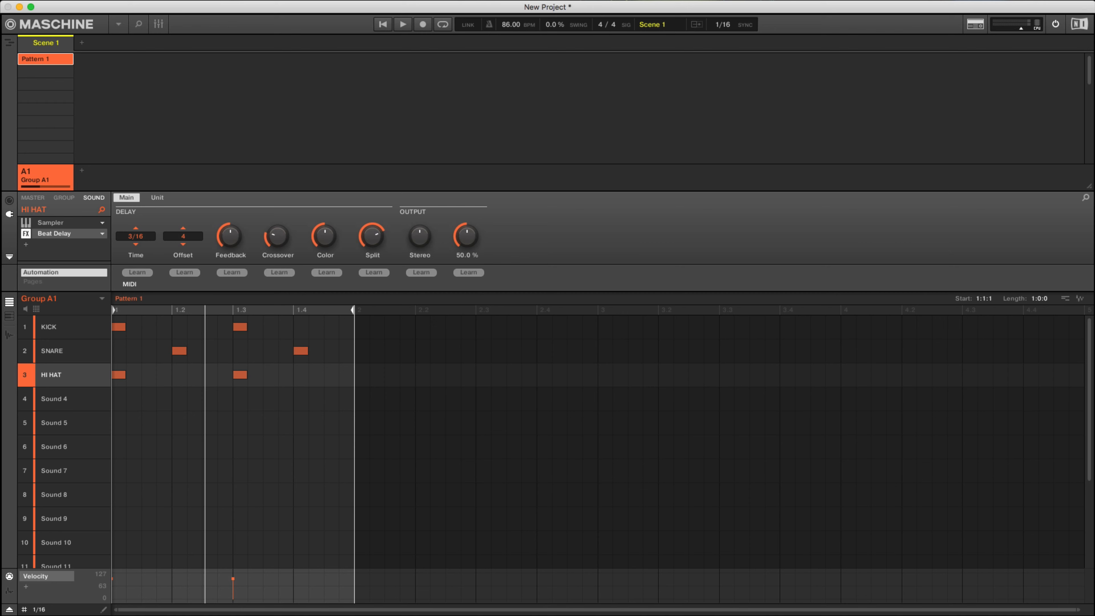
Step: Vary the delay's Mix from 21% upward during playback, and reset it to its default 50%
{"action": "key", "text": "space"}
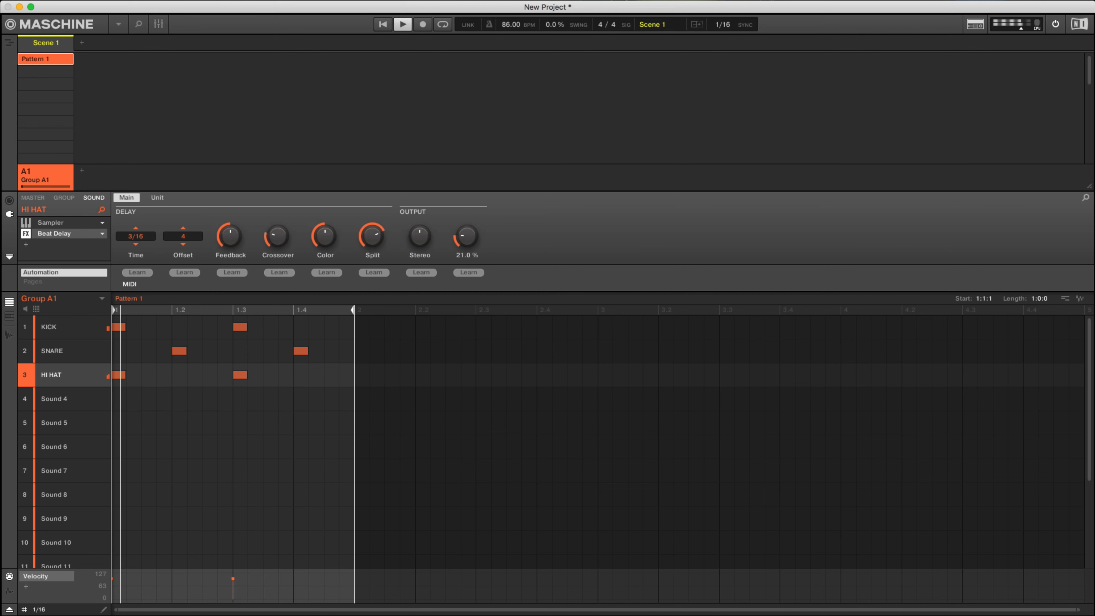
{"action": "mouse_move", "coordinate": [467, 236]}
{"action": "left_mouse_down"}
{"action": "mouse_move", "coordinate": [466, 259]}
{"action": "mouse_move", "coordinate": [466, 234]}
{"action": "left_mouse_up"}
{"action": "left_click_drag", "start_coordinate": [468, 236], "coordinate": [467, 190]}
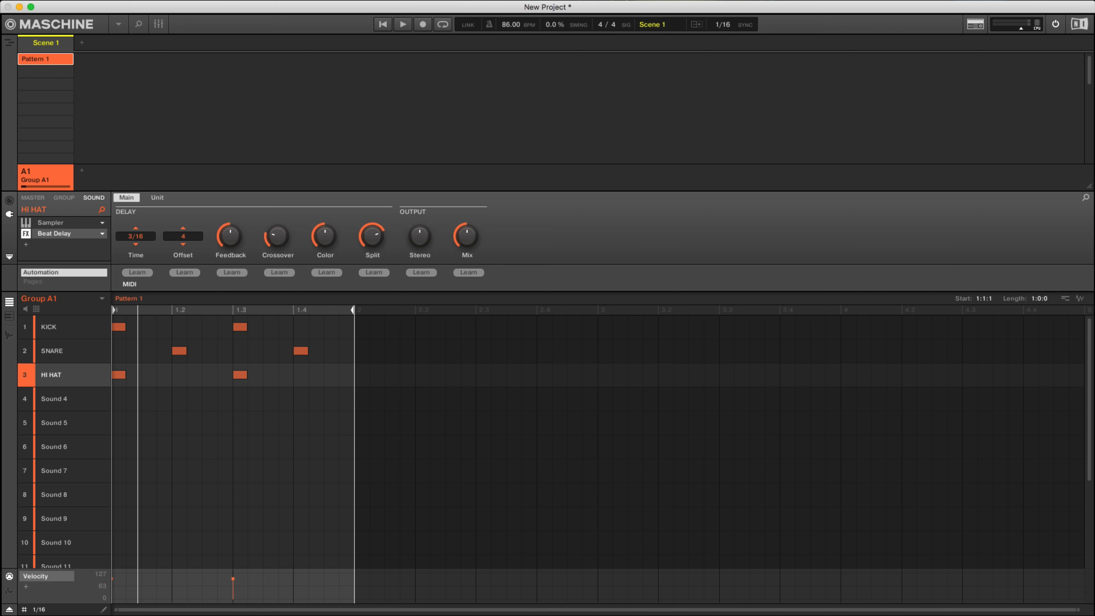
{"action": "mouse_move", "coordinate": [467, 254]}
{"action": "left_click_drag", "start_coordinate": [467, 236], "coordinate": [467, 207]}
{"action": "double_click", "coordinate": [467, 236]}
{"action": "double_click", "coordinate": [467, 235]}
{"action": "key", "text": "space"}
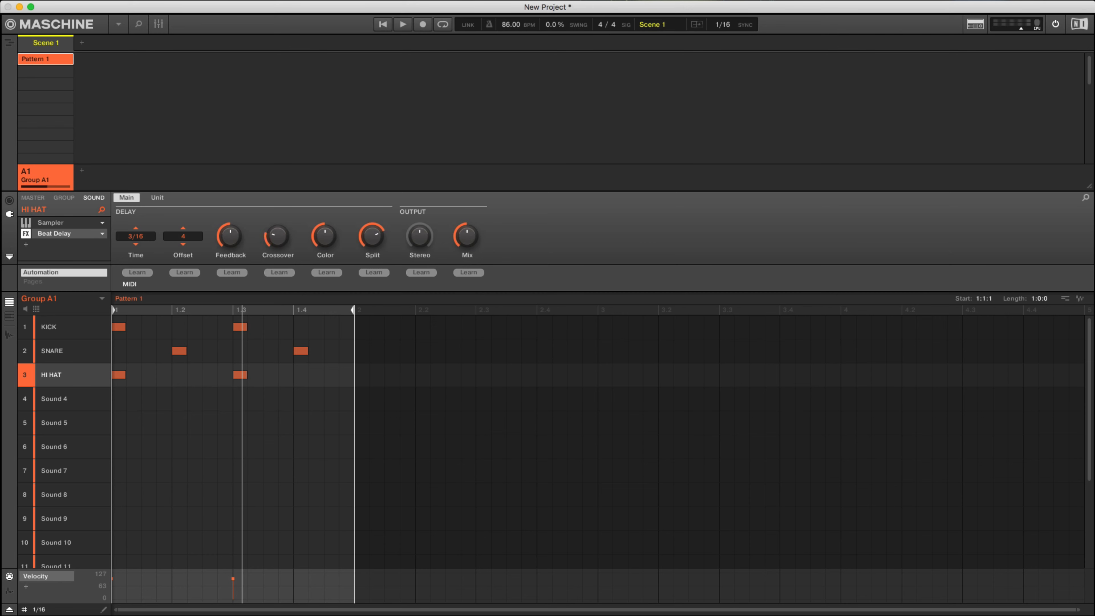
Step: View the Beat Delay's Unit setting and return to its main parameters
{"action": "left_click", "coordinate": [157, 197]}
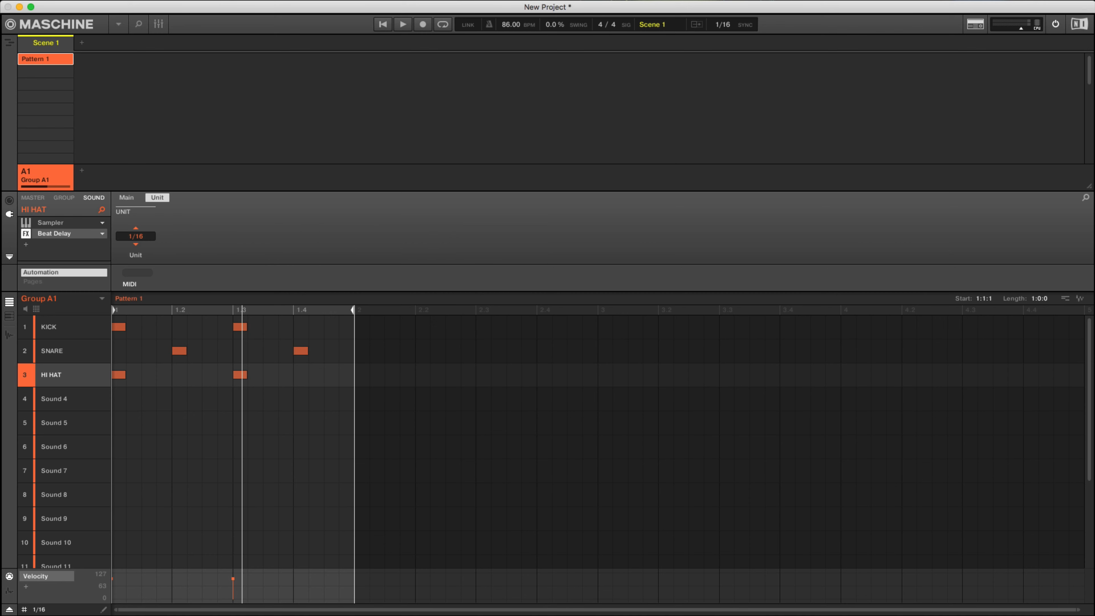
{"action": "left_click", "coordinate": [127, 198]}
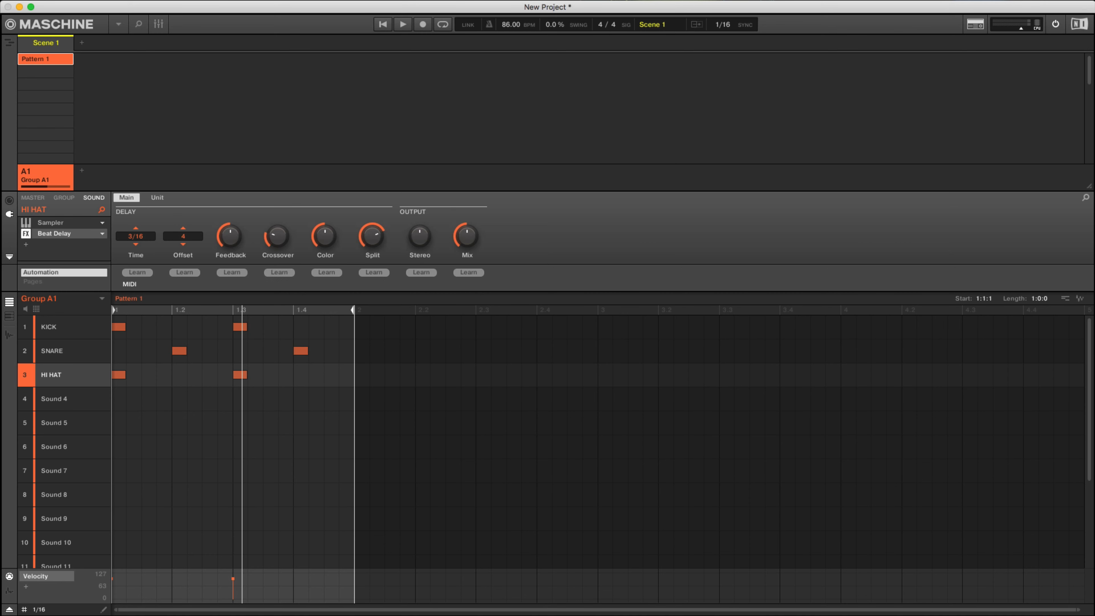